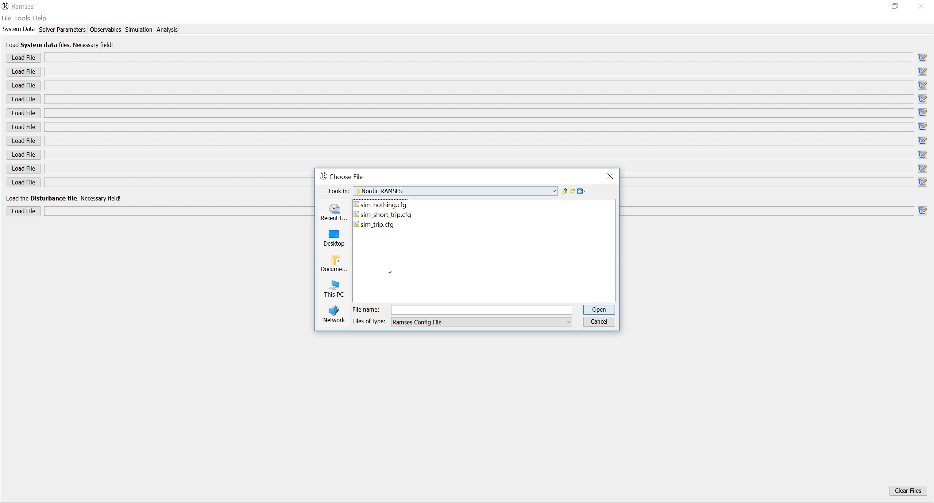
# - Load the sim_short_trip.cfg configuration file
pyautogui.click(402, 217)
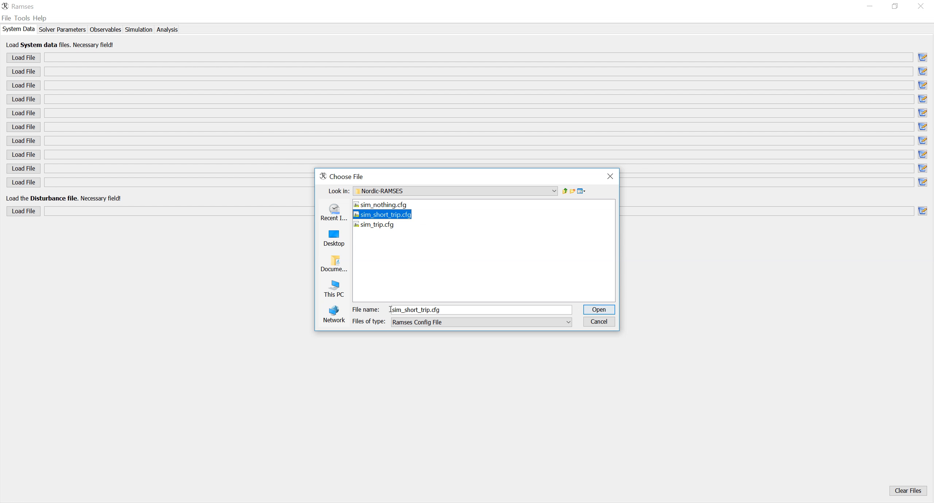
pyautogui.doubleClick(400, 215)
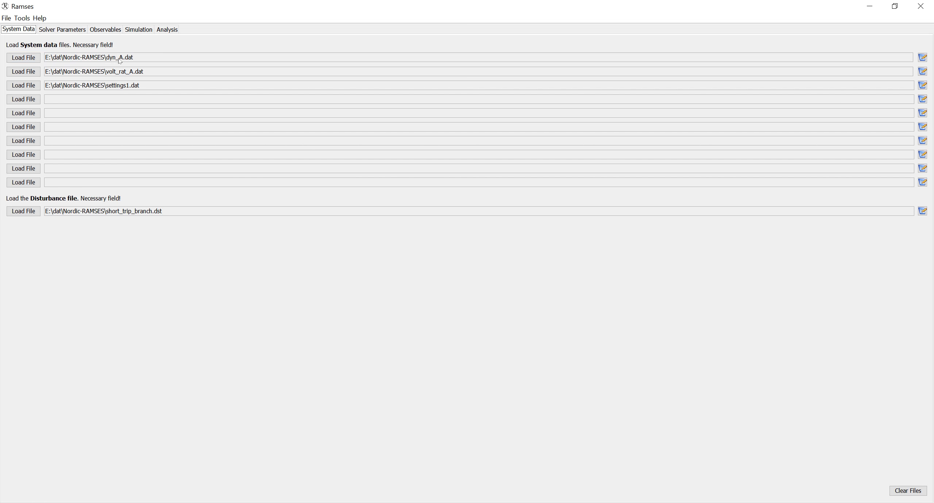
# - Reselect dyn_A.dat, volt_rat_A.dat, settings1.dat and short_trip_branch.dst from the RAMSES tutorial folder
pyautogui.click(39, 57)
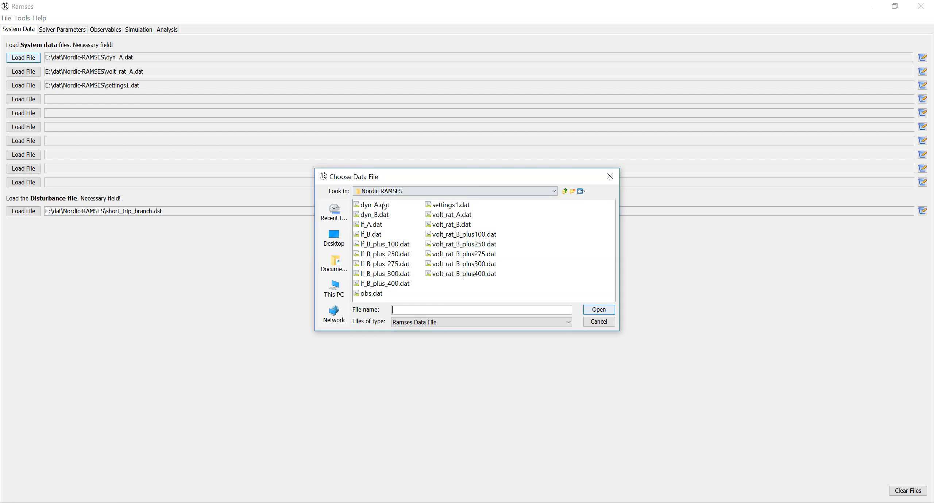
pyautogui.click(385, 205)
pyautogui.click(598, 310)
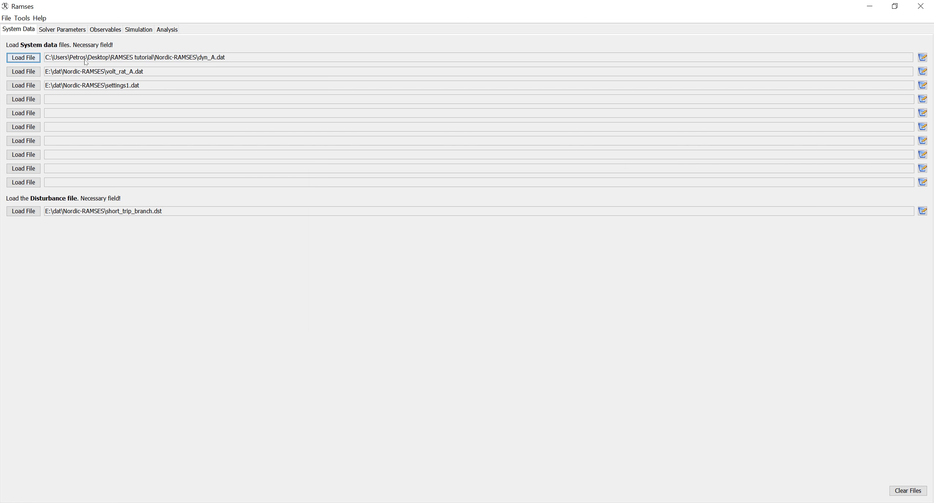
pyautogui.click(23, 72)
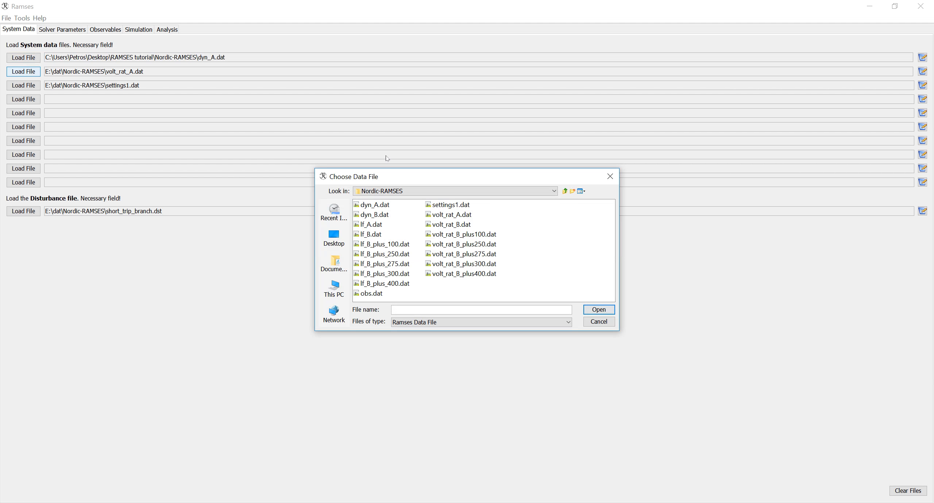
pyautogui.doubleClick(451, 214)
pyautogui.click(24, 86)
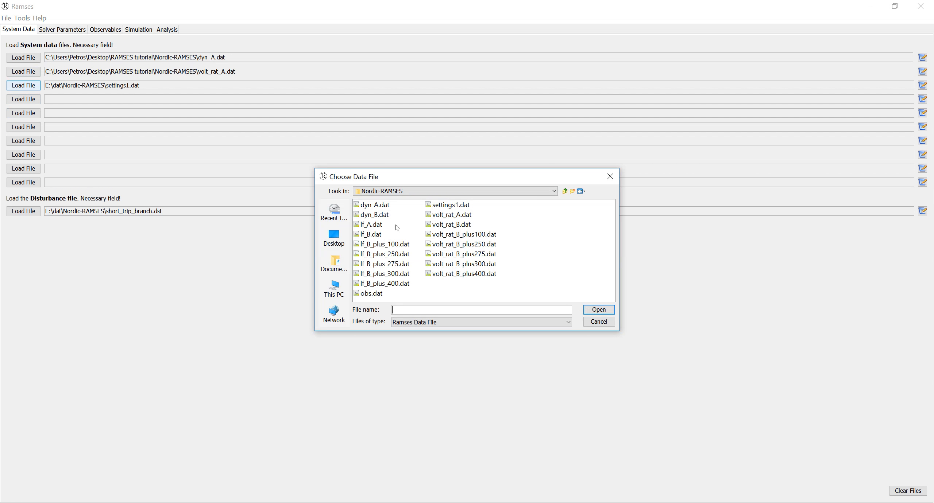
pyautogui.doubleClick(460, 204)
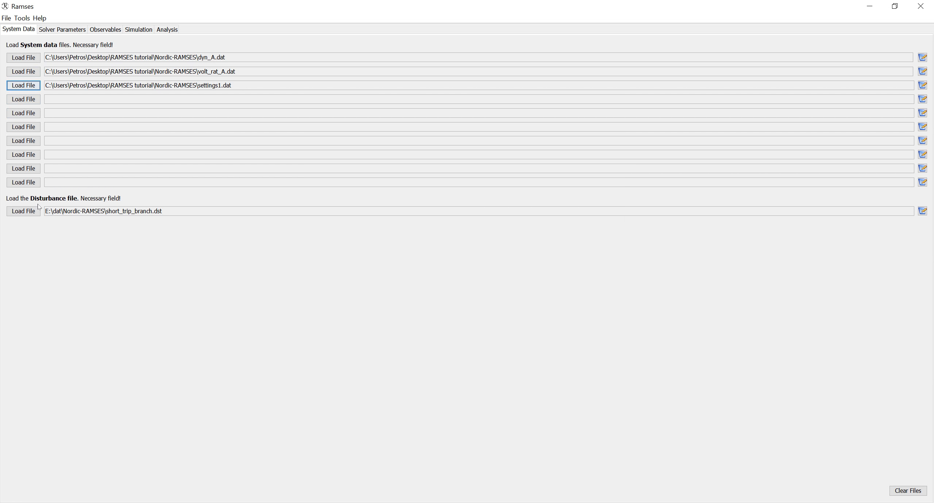
pyautogui.click(30, 213)
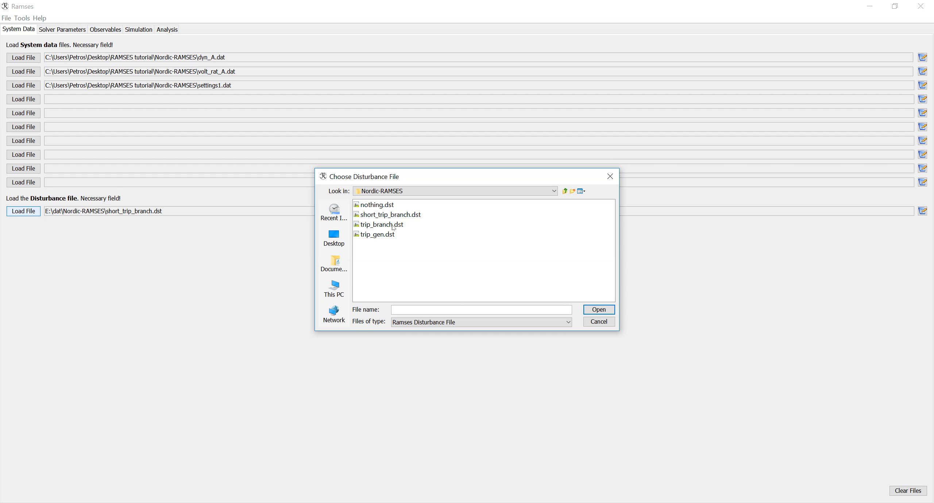
pyautogui.doubleClick(383, 215)
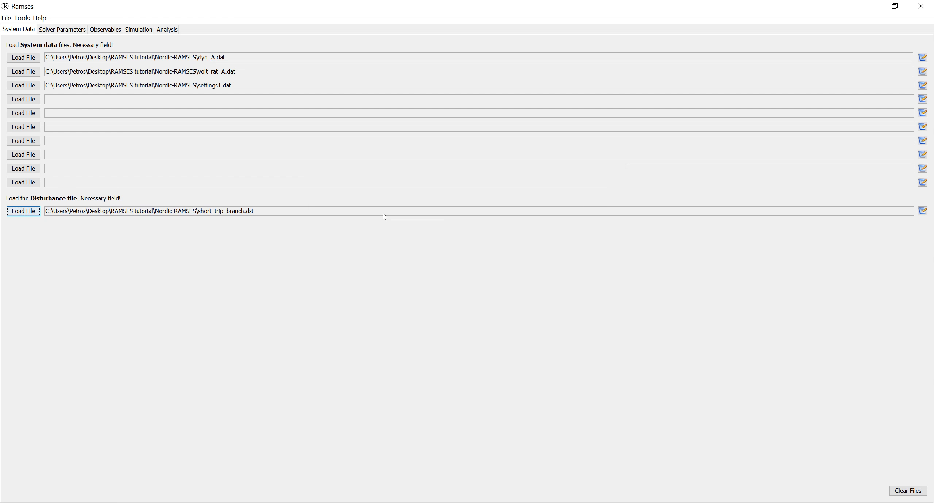
# - Repoint the observables file to the tutorial folder's obs.dat, then return to System Data
pyautogui.click(102, 32)
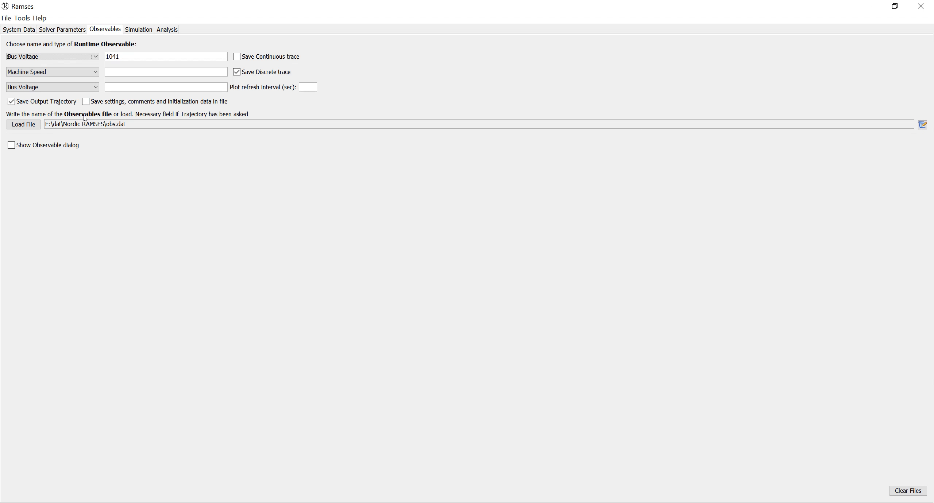
pyautogui.click(23, 125)
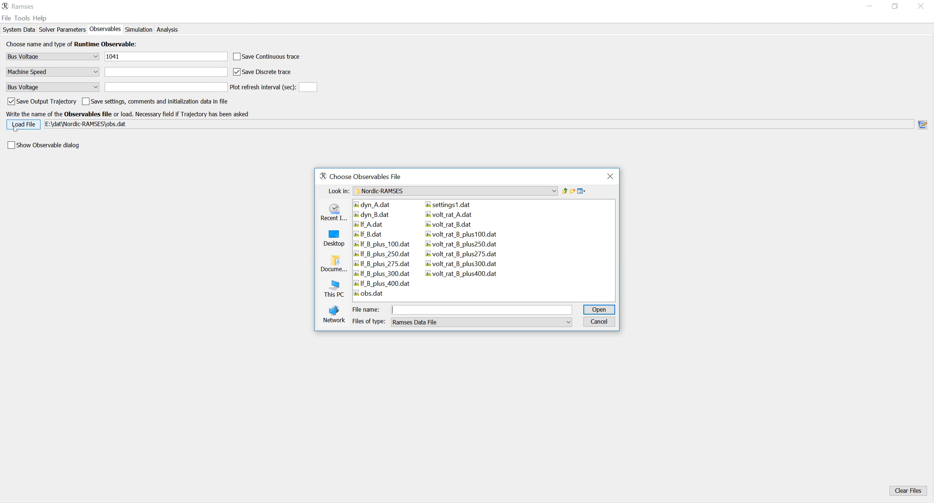
pyautogui.click(370, 294)
pyautogui.click(598, 310)
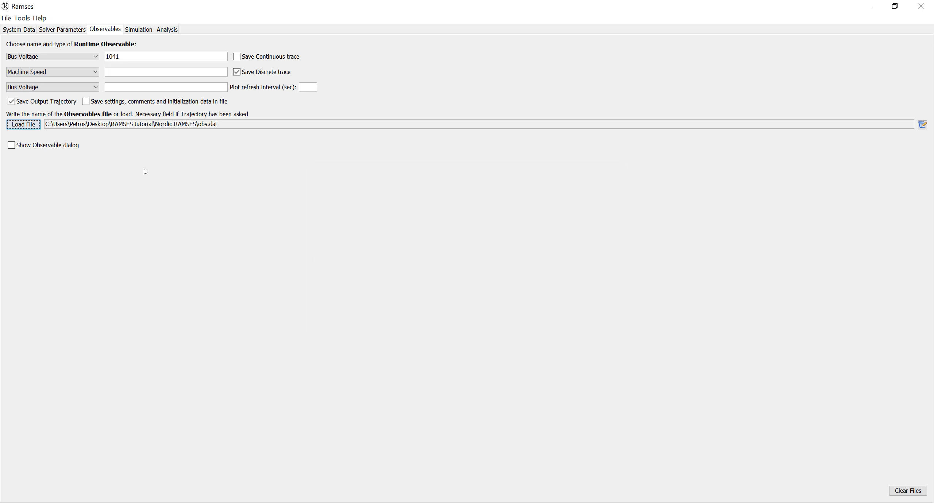
pyautogui.click(19, 29)
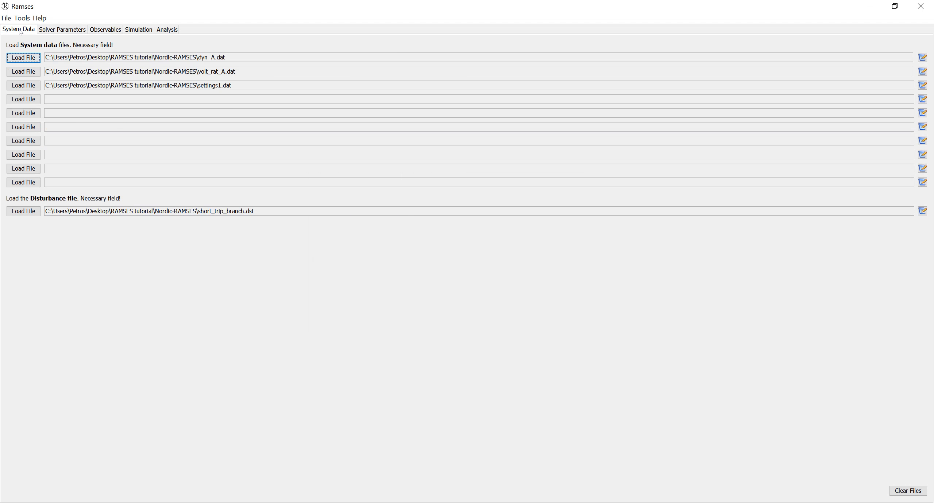
# - Save the configuration over sim_short_trip.cfg, confirming the overwrite
pyautogui.click(7, 17)
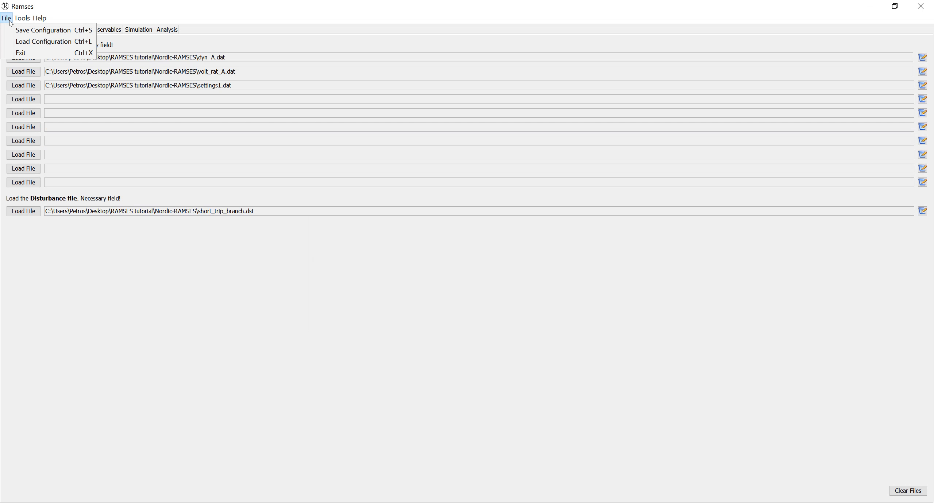
pyautogui.click(14, 32)
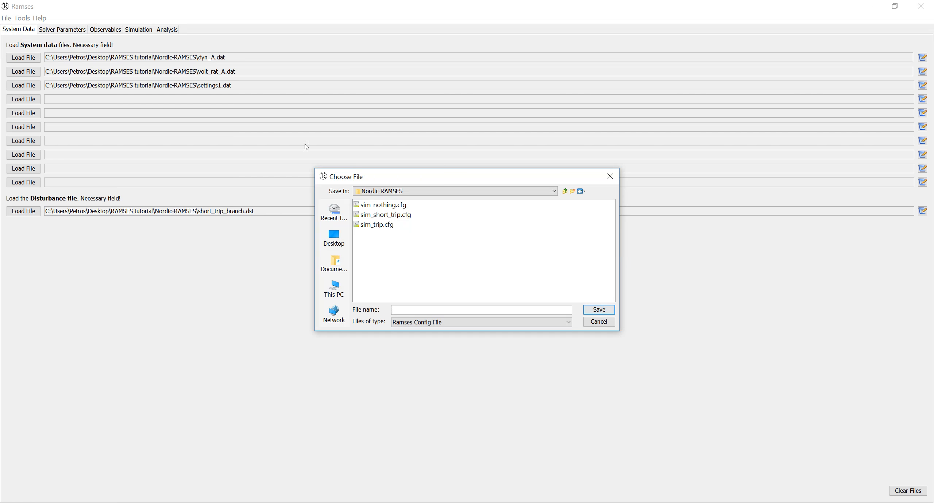
pyautogui.click(403, 215)
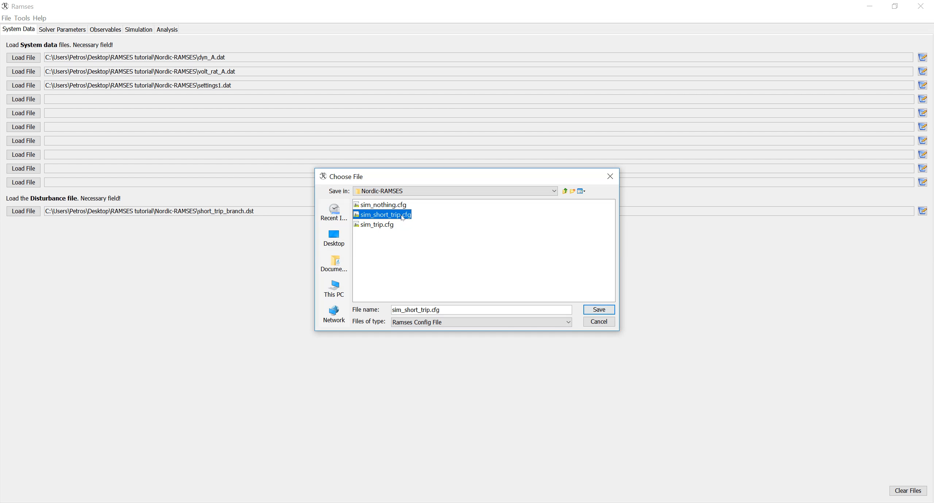
pyautogui.click(598, 310)
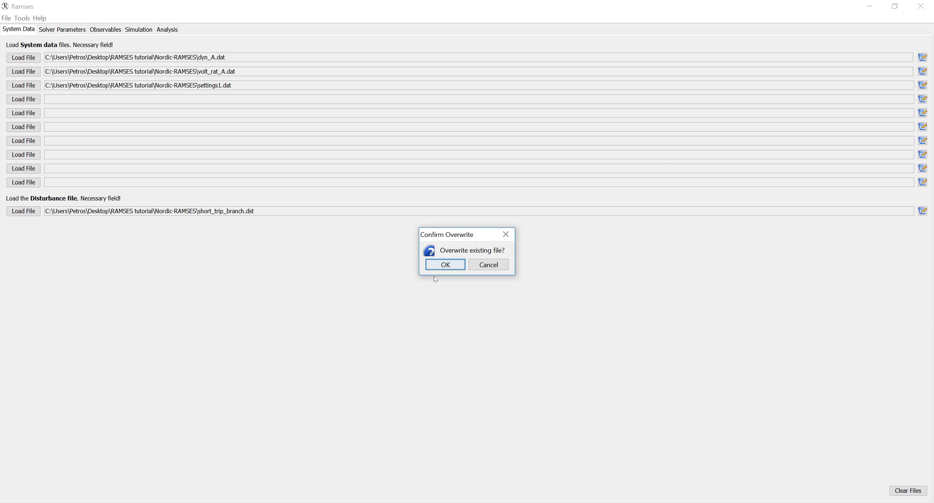
pyautogui.click(440, 267)
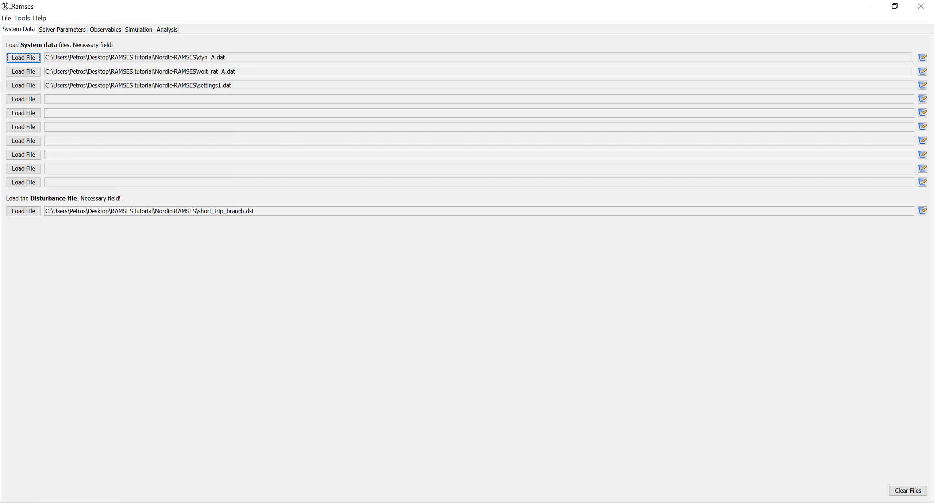
# - Reload the sim_short_trip.cfg configuration
pyautogui.click(6, 18)
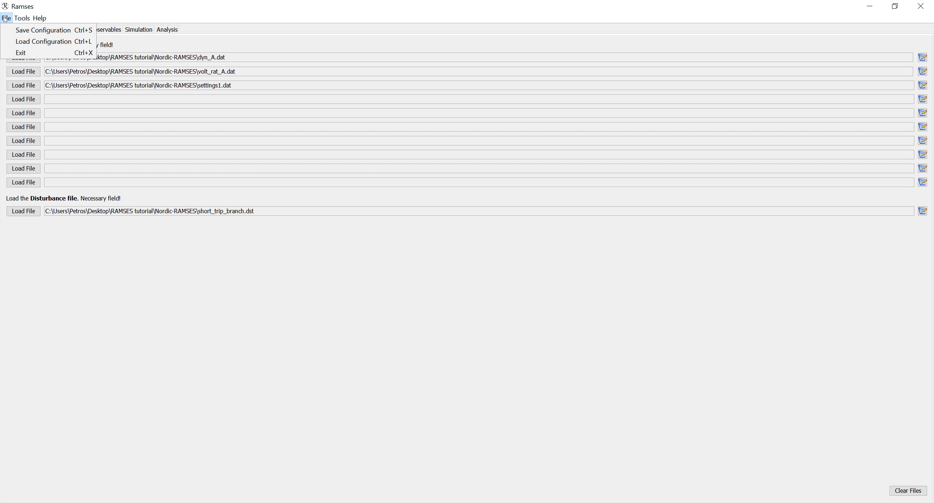
pyautogui.click(31, 41)
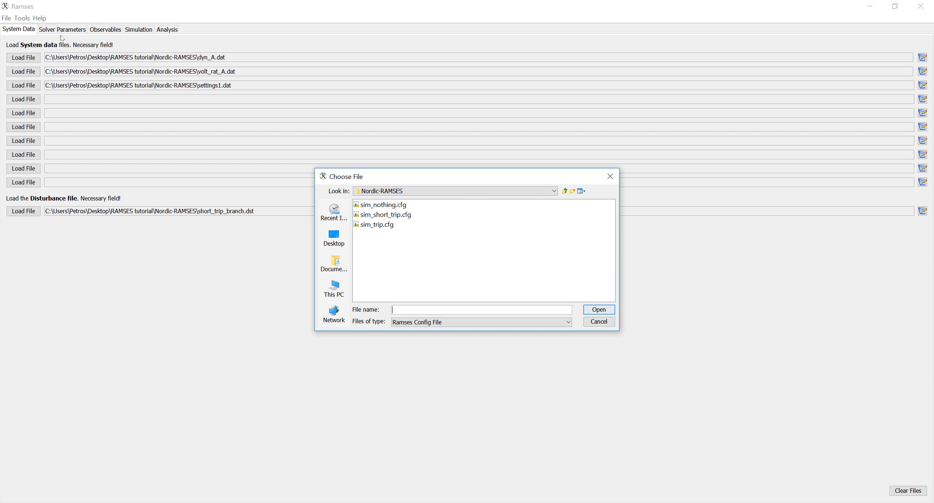
pyautogui.click(385, 215)
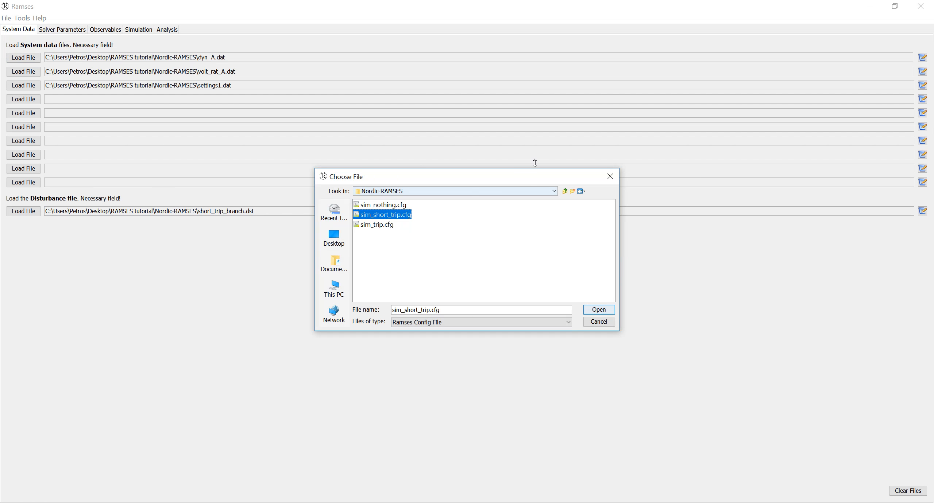
pyautogui.click(594, 311)
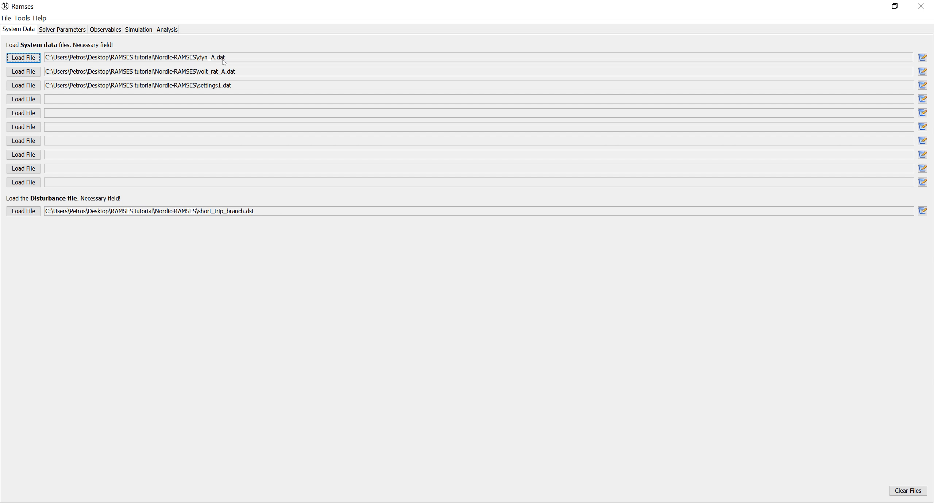
# - Check the bus 1041 runtime observable and run the Nordic system simulation
pyautogui.click(105, 29)
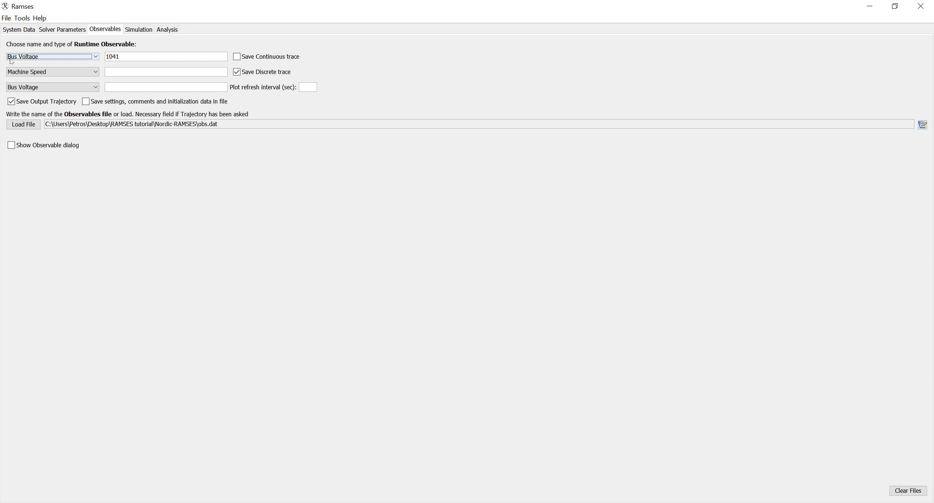
pyautogui.click(120, 52)
pyautogui.click(138, 29)
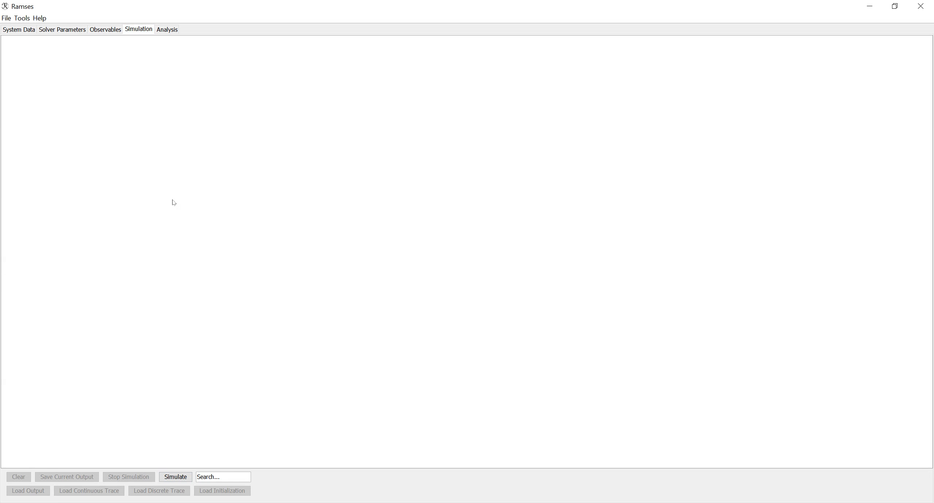
pyautogui.click(175, 477)
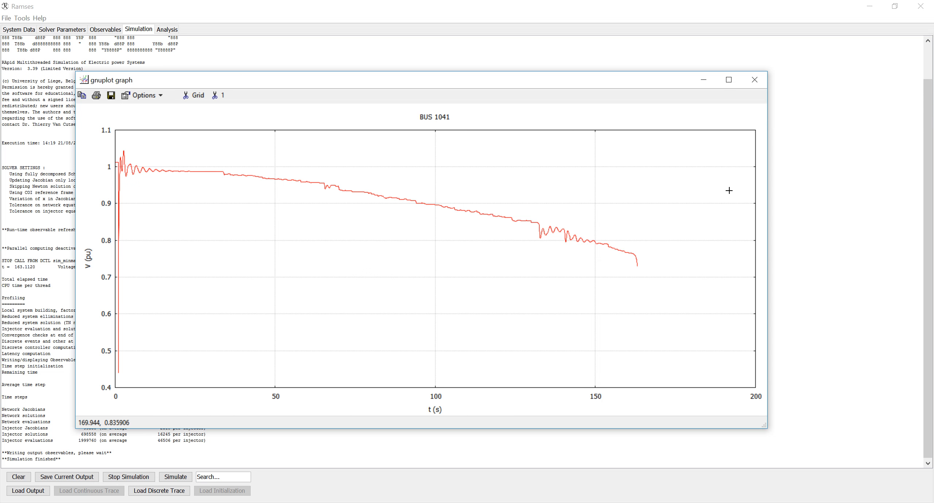
# - Close the bus 1041 voltage plot, scroll through the simulation log, and show the Analysis panel
pyautogui.click(759, 83)
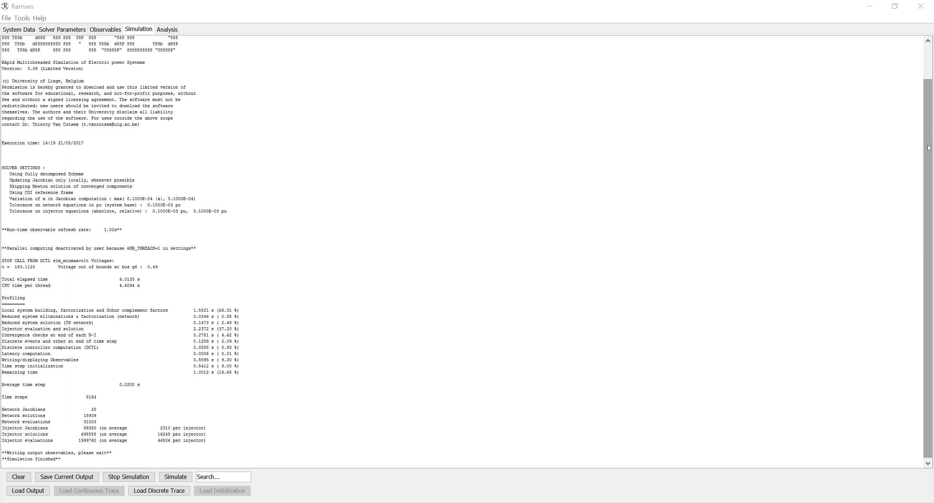
pyautogui.moveTo(929, 136); pyautogui.dragTo(928, 100)
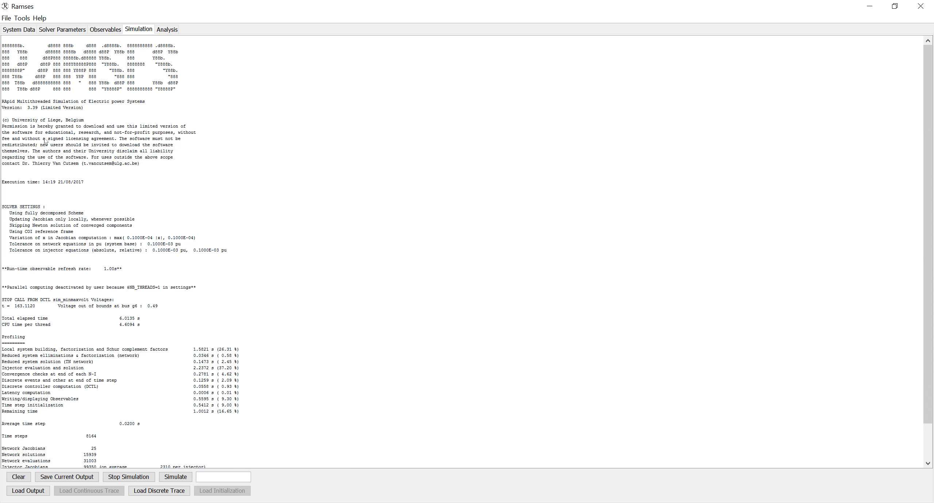
pyautogui.moveTo(930, 218); pyautogui.dragTo(932, 294)
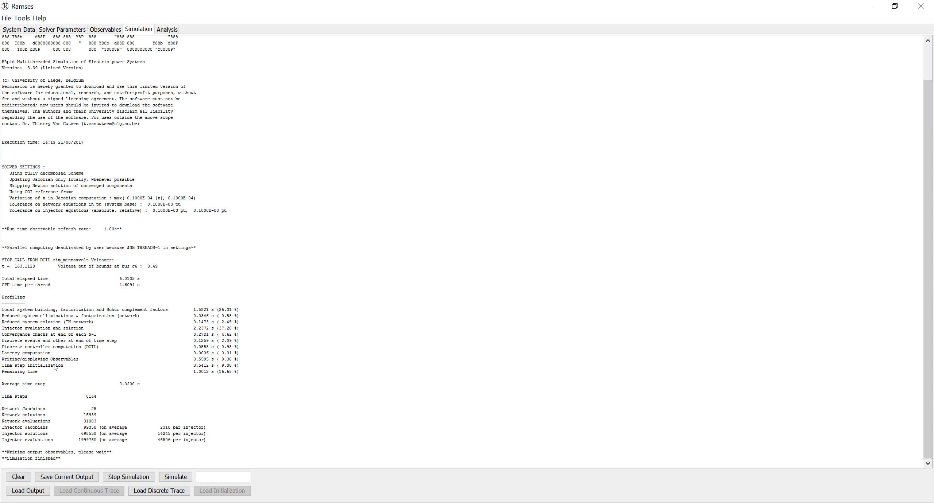
pyautogui.click(173, 32)
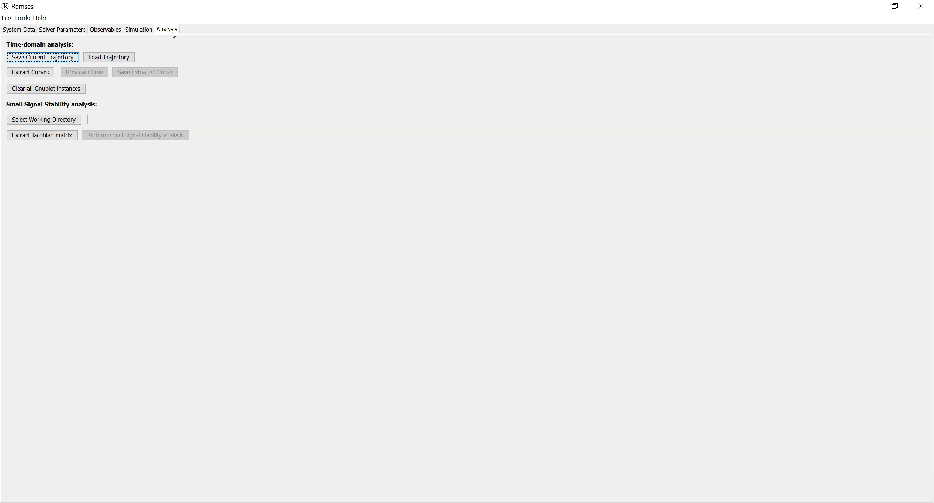
# - Extract synchronous machine g18 rotor speed (pu) as a curve and preview its plot
pyautogui.click(30, 73)
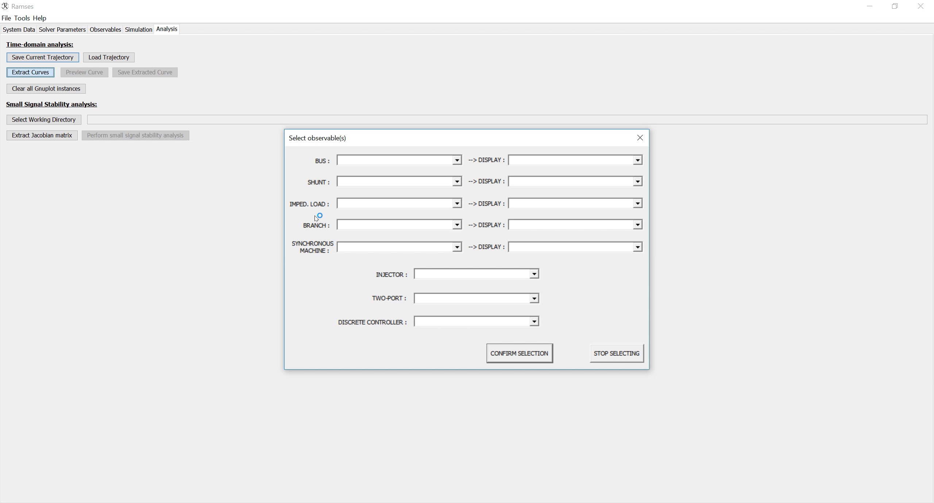
pyautogui.click(457, 248)
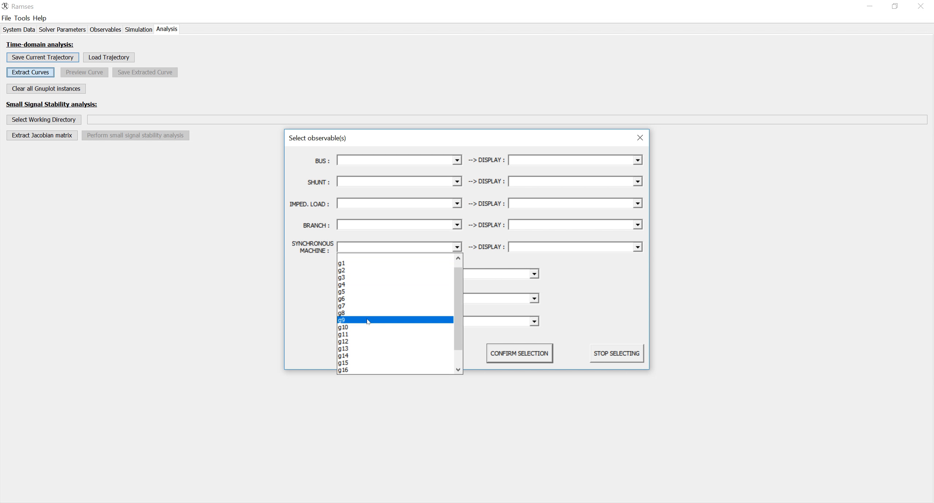
pyautogui.scroll(-2, 366, 321)
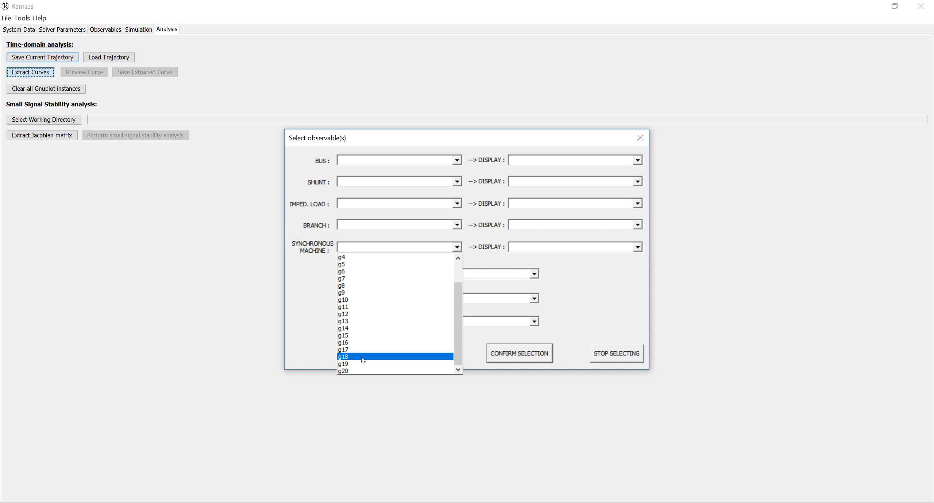
pyautogui.click(363, 359)
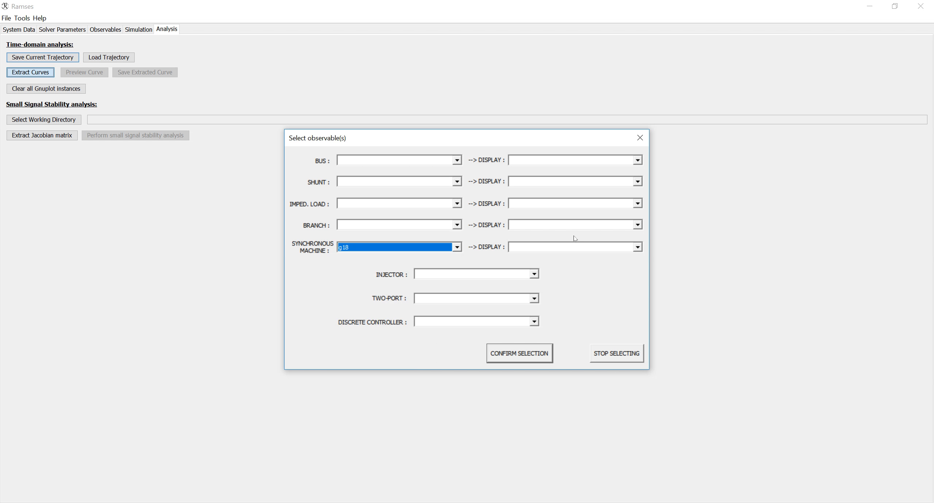
pyautogui.click(574, 249)
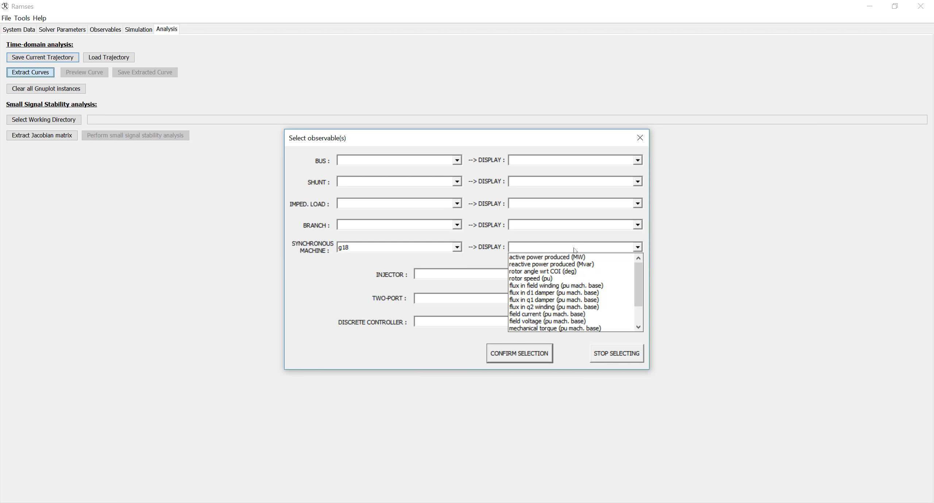
pyautogui.click(547, 279)
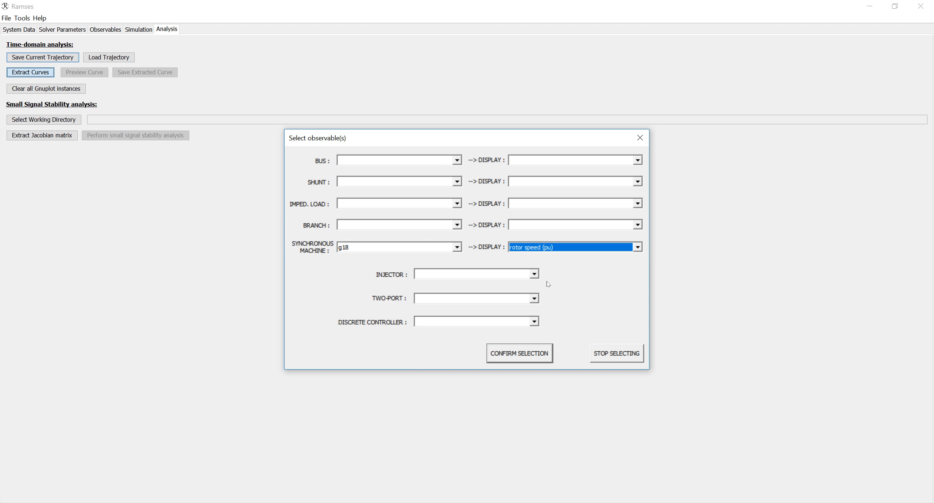
pyautogui.click(531, 353)
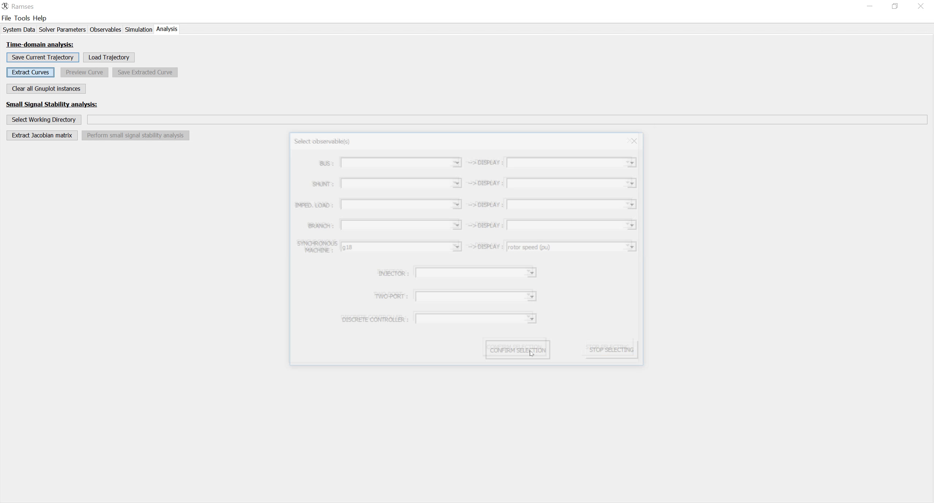
pyautogui.click(615, 353)
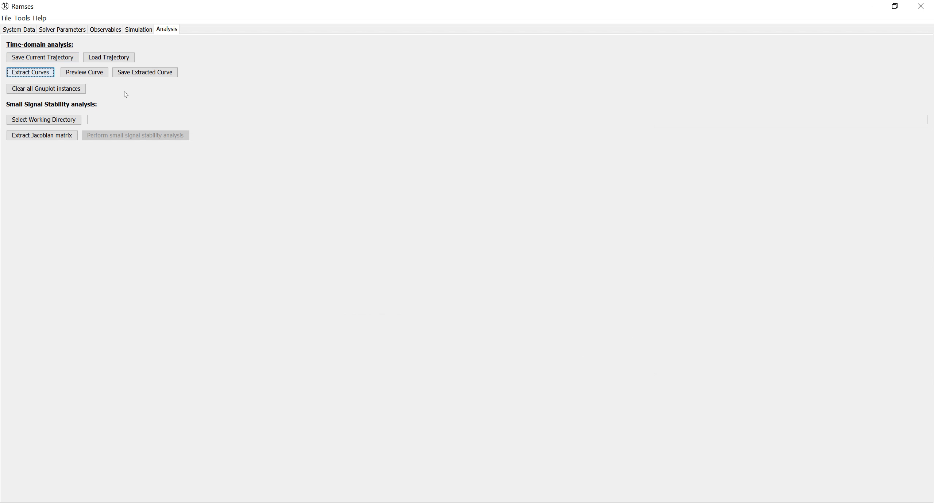
pyautogui.click(94, 74)
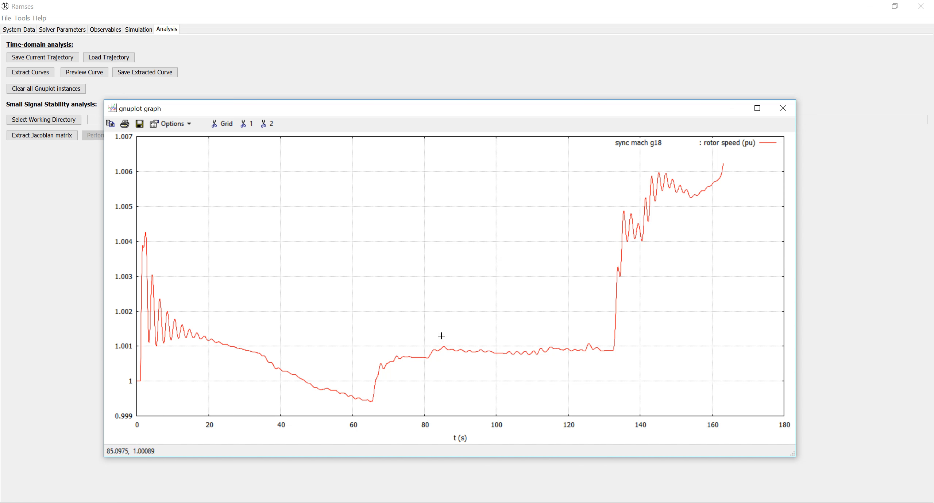
# - Close the g18 rotor speed plot and reopen the observable selection dialog
pyautogui.click(782, 108)
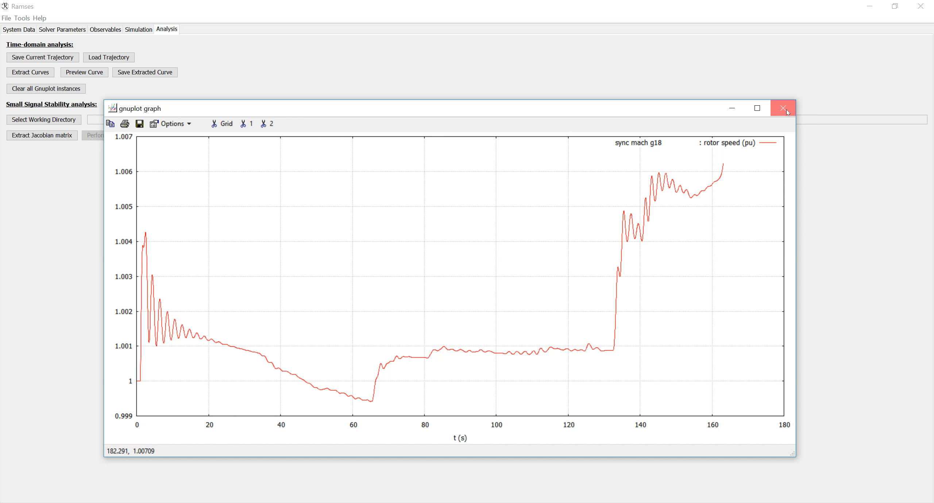
pyautogui.click(44, 72)
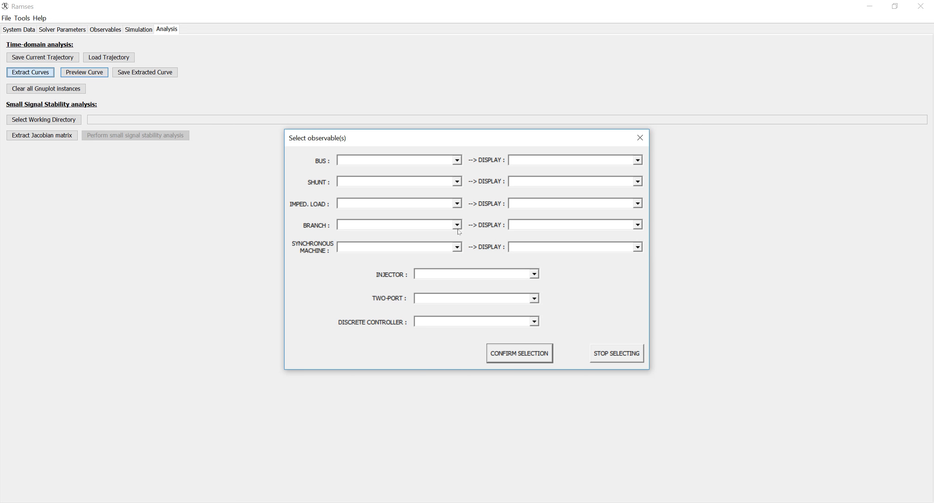
# - Select synchronous machine g3 with rotor speed (pu) and confirm the selection
pyautogui.click(455, 246)
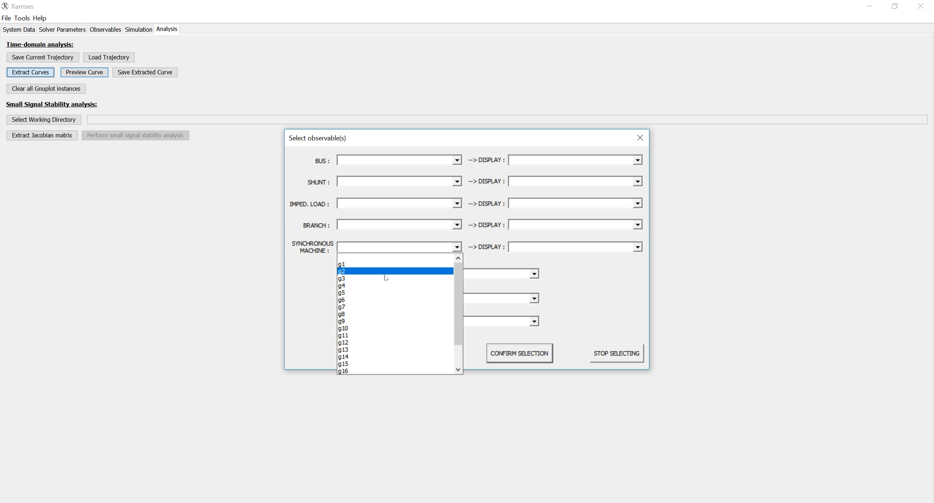
pyautogui.click(423, 270)
pyautogui.click(546, 251)
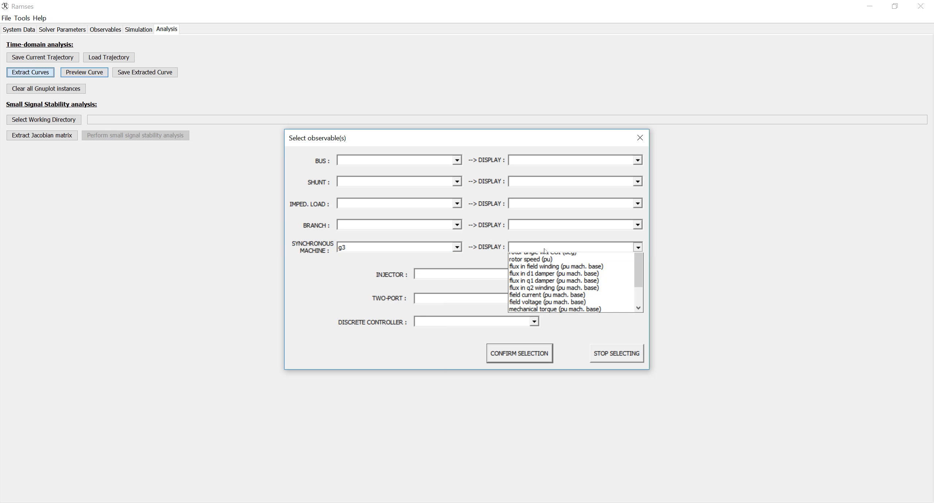
pyautogui.click(540, 279)
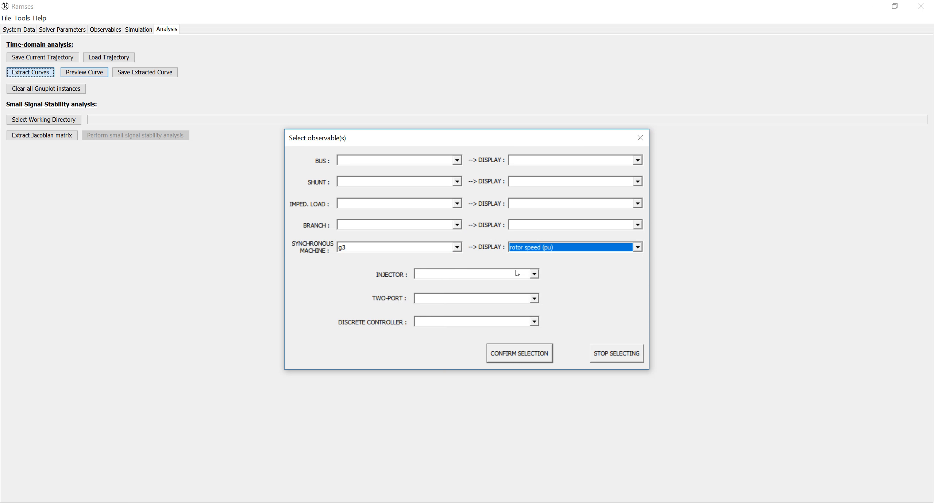
pyautogui.click(531, 356)
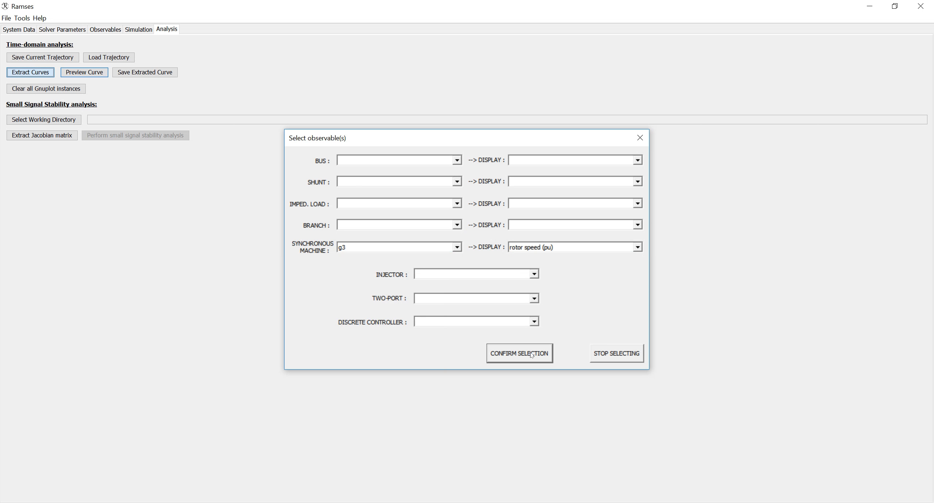
# - Add machine g8 rotor speed (pu), finish selecting, and preview both curves together
pyautogui.click(417, 246)
pyautogui.click(382, 317)
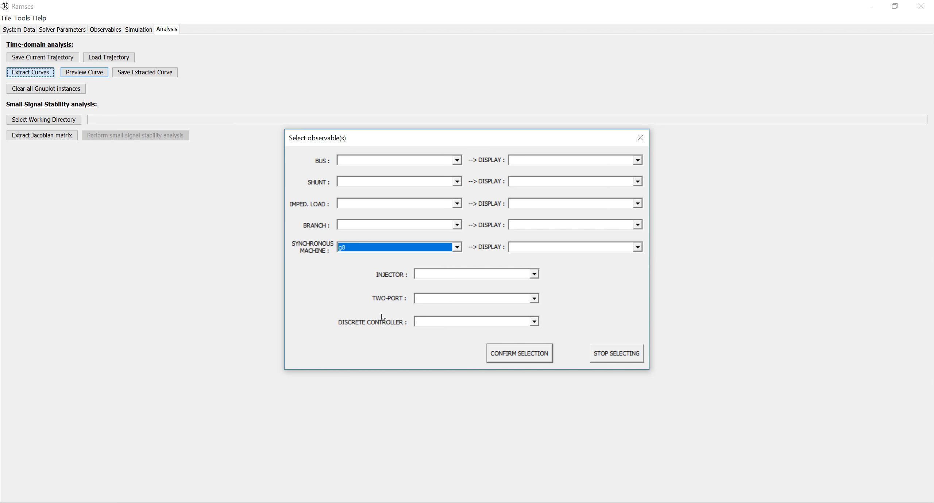
pyautogui.click(520, 250)
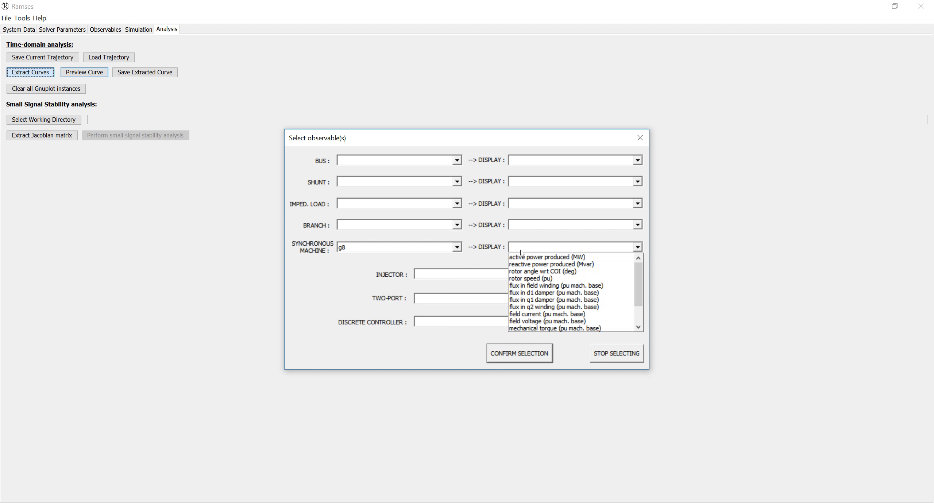
pyautogui.click(524, 278)
pyautogui.click(521, 355)
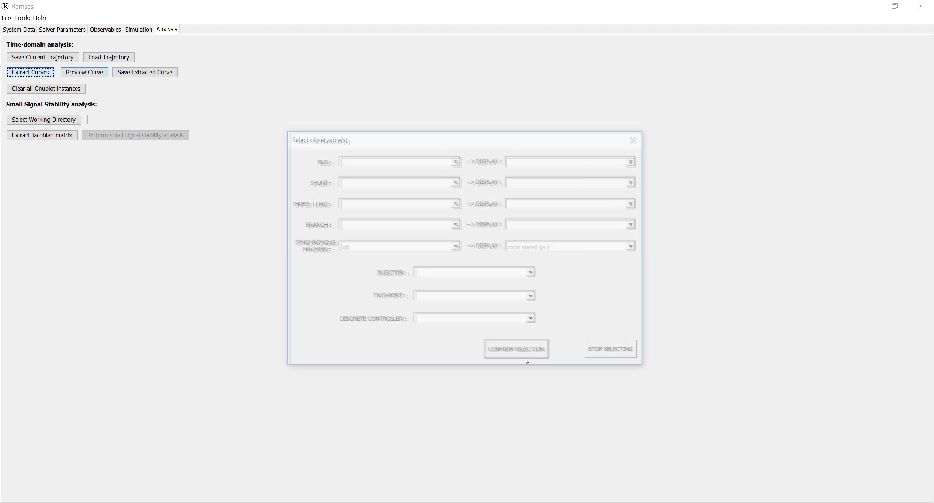
pyautogui.click(610, 356)
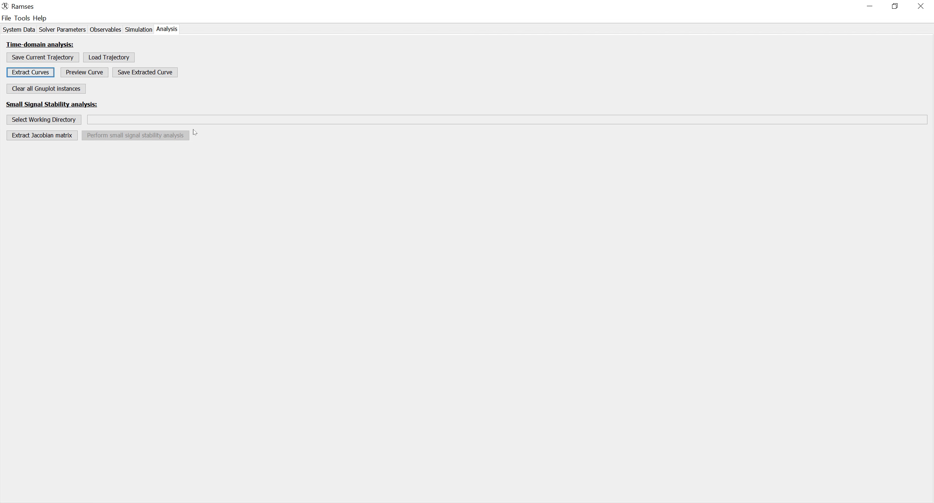
pyautogui.click(100, 75)
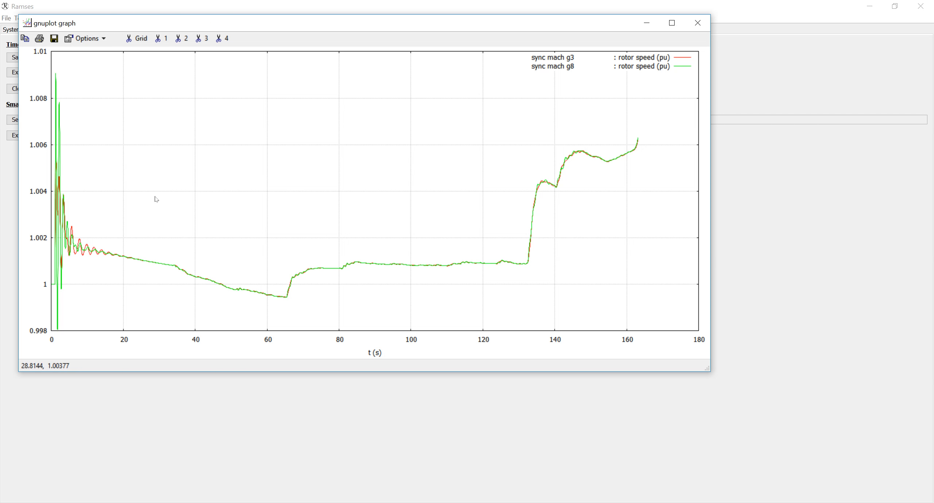
# - Maximize the g3/g8 rotor speed plot and zoom into the 58–122 s region
pyautogui.click(671, 23)
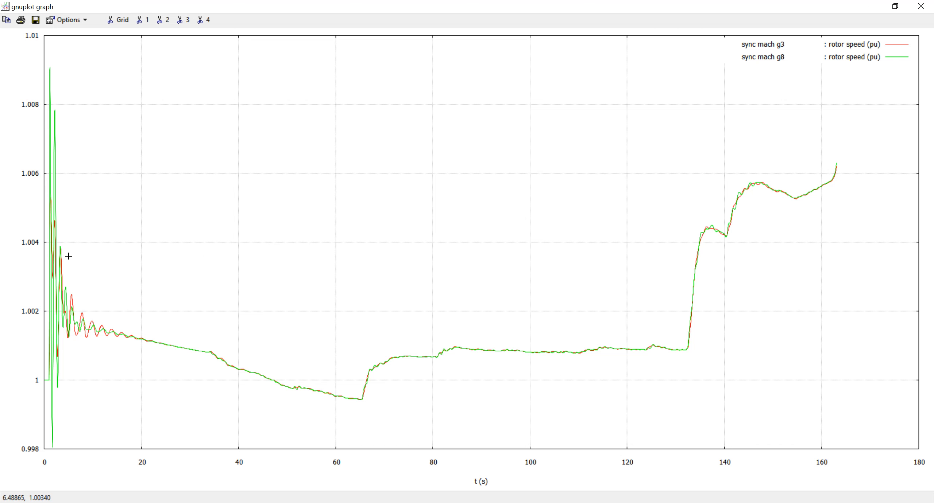
pyautogui.scroll(4, 69, 256)
pyautogui.scroll(-5, 68, 256)
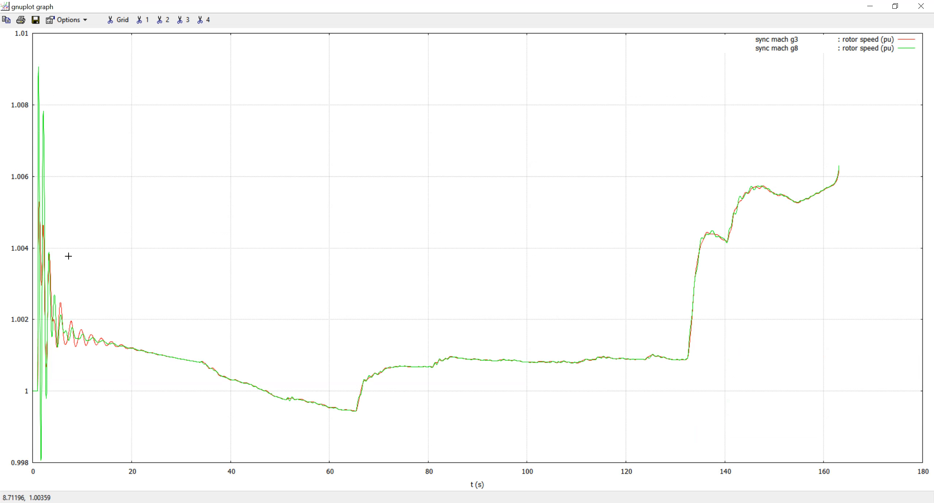
pyautogui.keyDown('ctrl'); pyautogui.scroll(2, 68, 256); pyautogui.keyUp('ctrl')
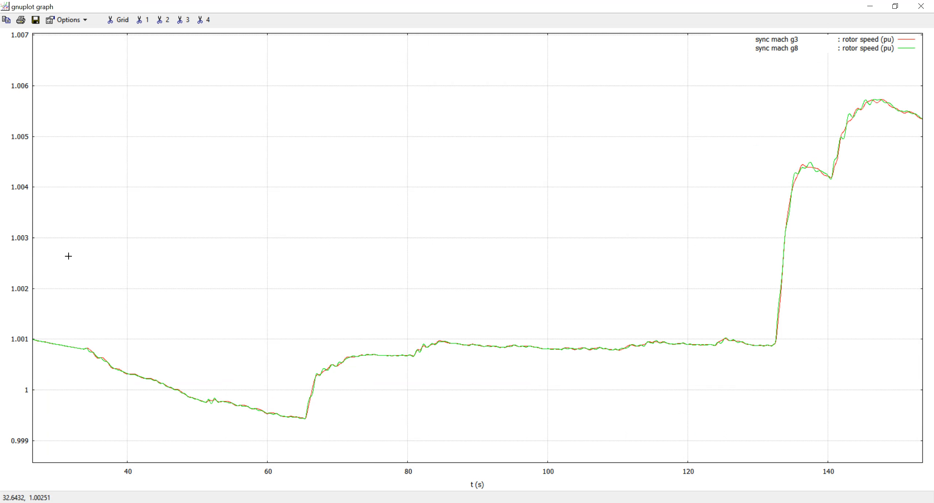
pyautogui.keyDown('ctrl'); pyautogui.scroll(4, 346, 350); pyautogui.keyUp('ctrl')
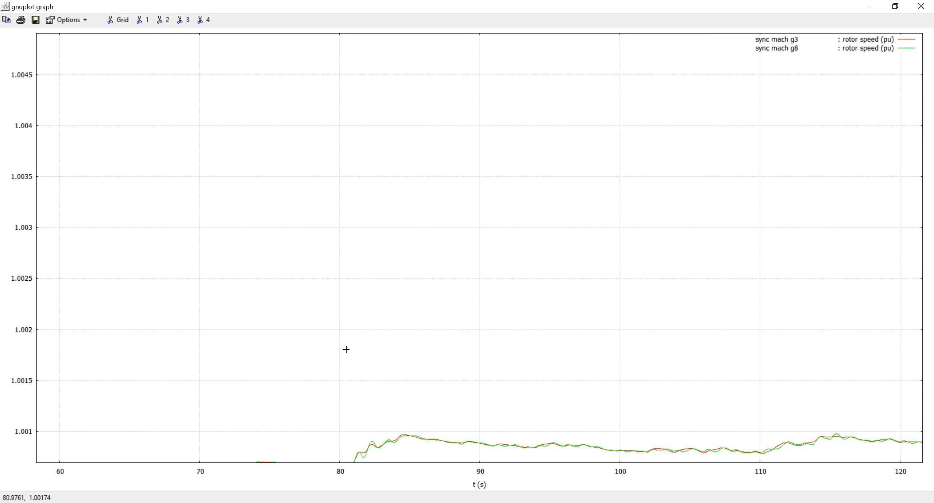
pyautogui.scroll(-3, 345, 349)
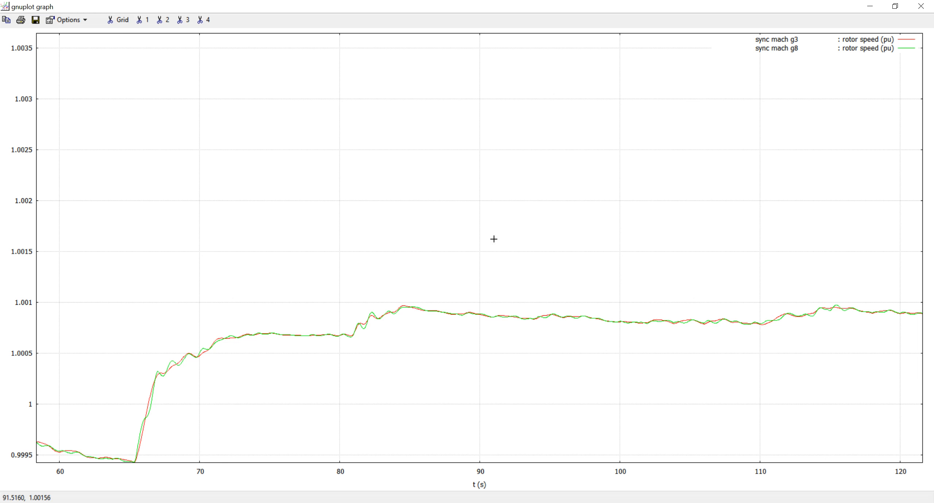
# - Close the rotor speed plot, review the System Data files, and exit RAMSES
pyautogui.click(921, 6)
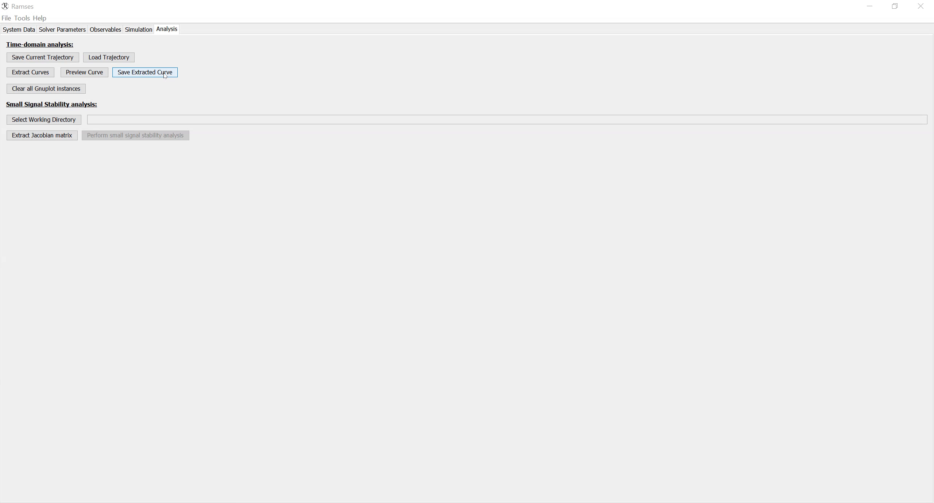
pyautogui.click(12, 30)
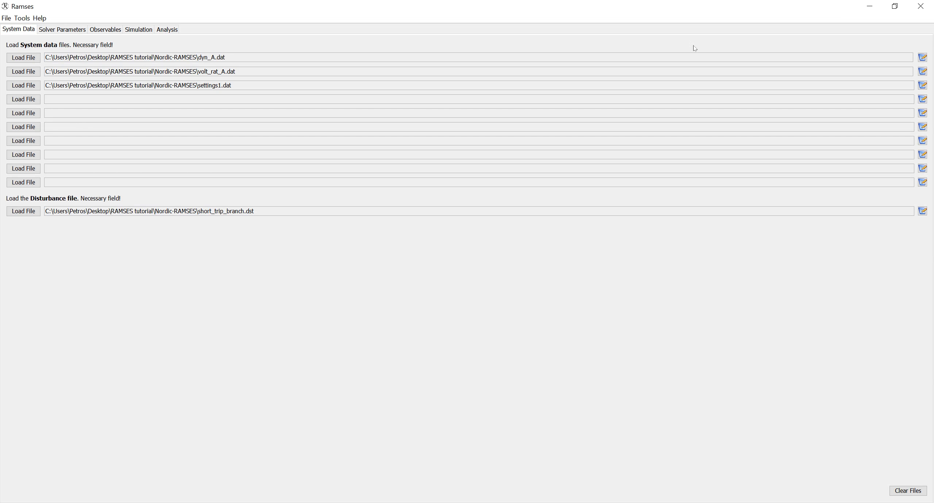
pyautogui.click(930, 6)
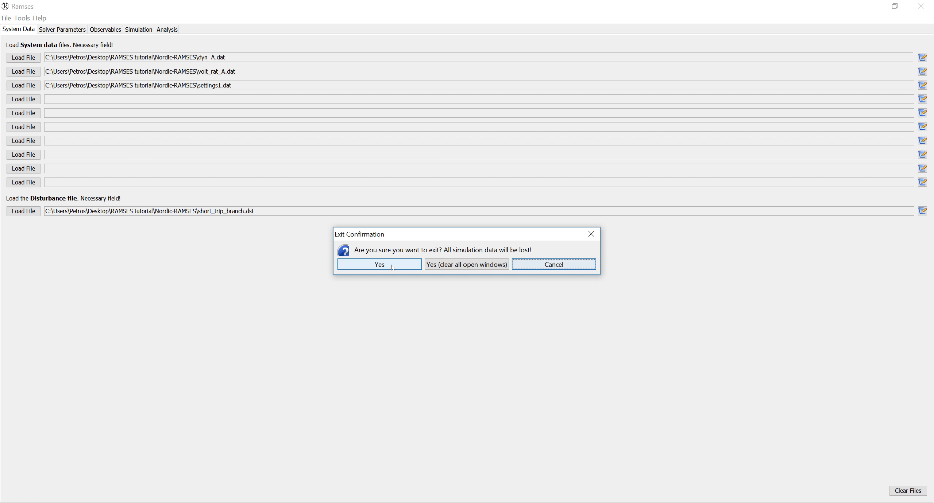
pyautogui.click(458, 265)
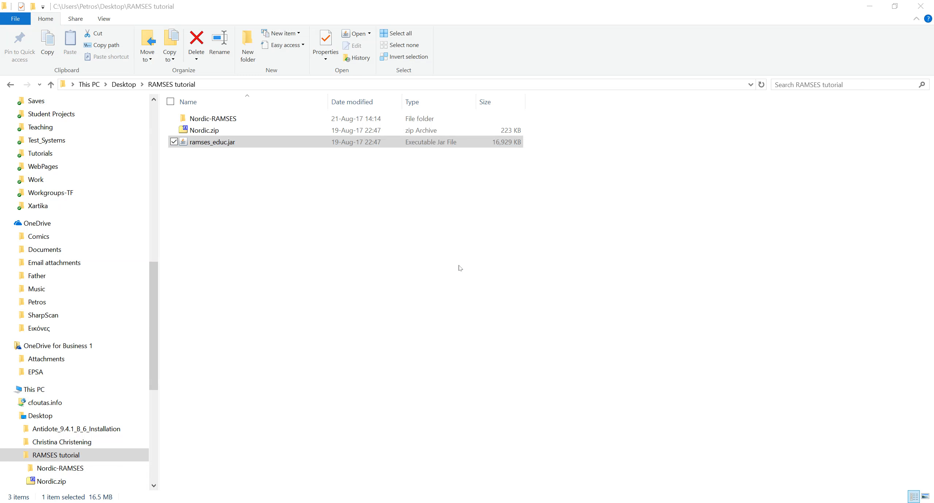
pyautogui.click(399, 262)
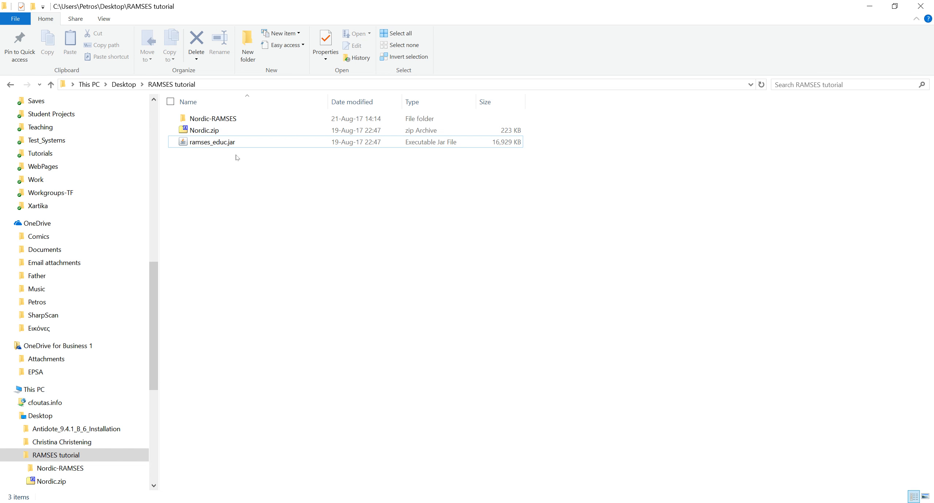
pyautogui.click(246, 148)
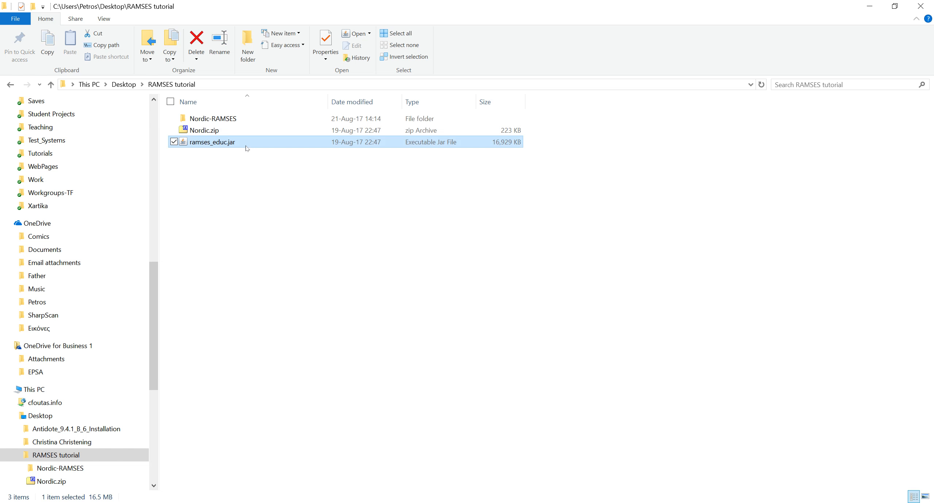
pyautogui.hotkey('ctrl', 'a')
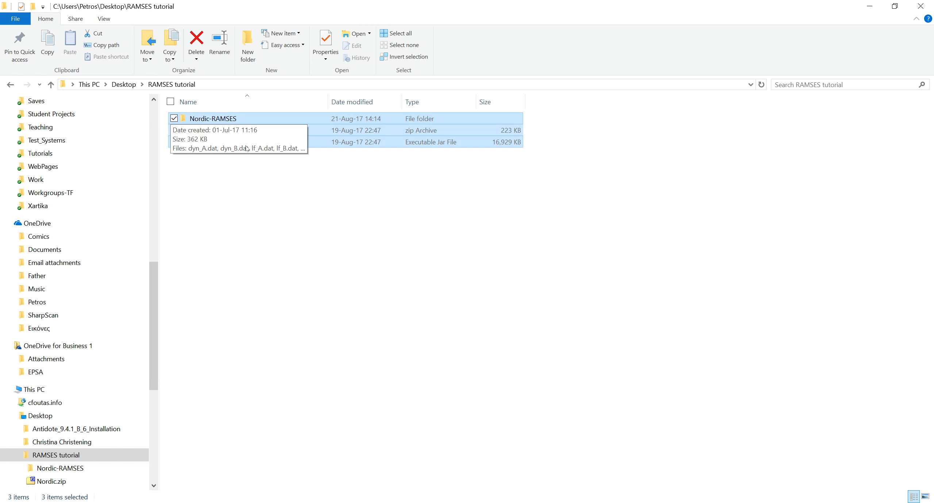
pyautogui.click(389, 312)
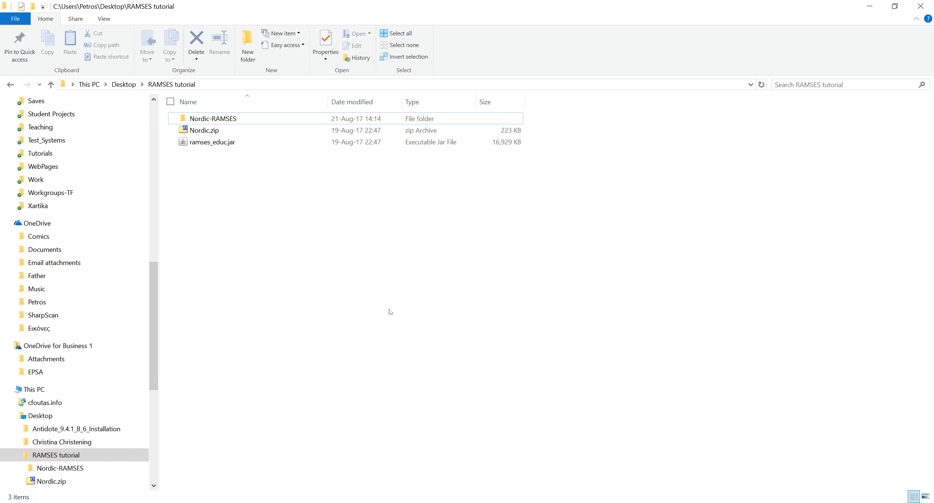